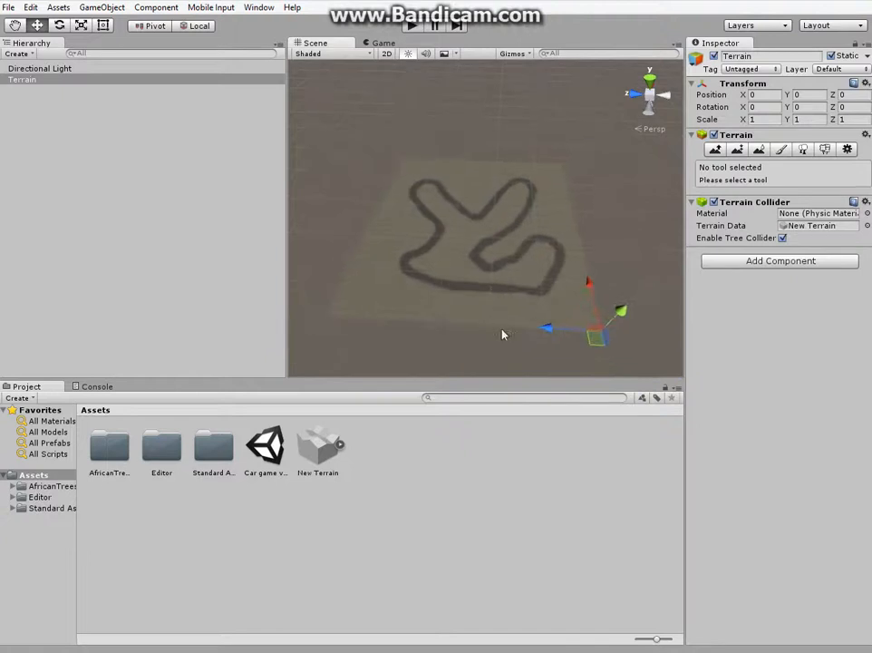
scroll(520, 351, "up", 5)
scroll(496, 353, "up", 2)
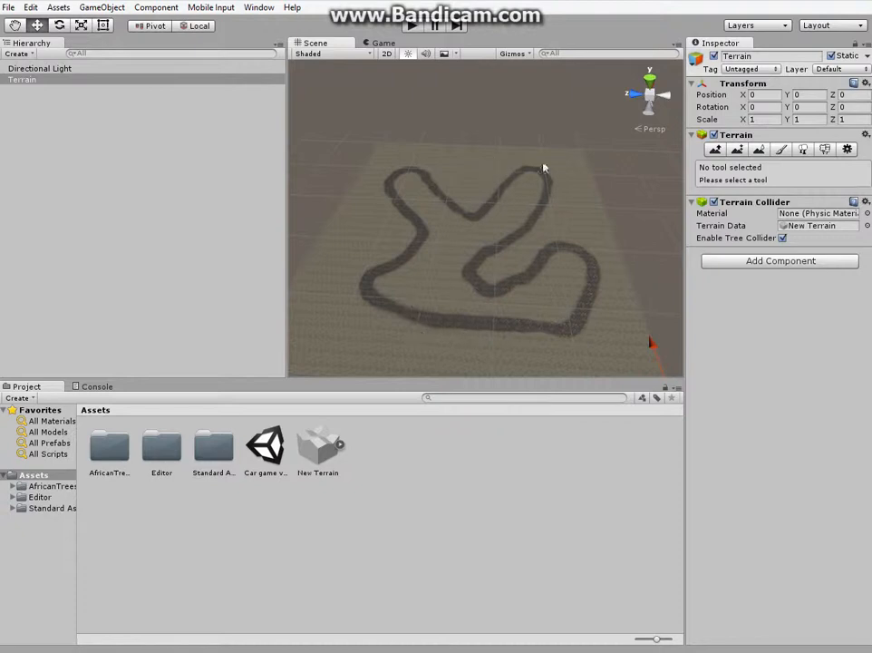
scroll(433, 354, "down", 4)
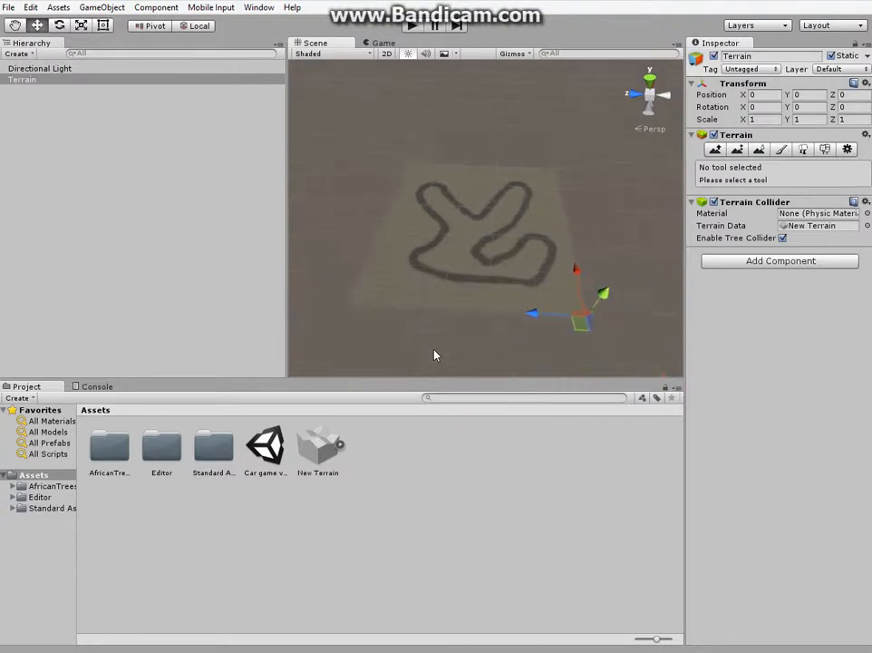
scroll(506, 346, "up", 4)
scroll(506, 348, "down", 1)
right_click_drag(497, 339, 511, 355)
scroll(499, 354, "up", 3)
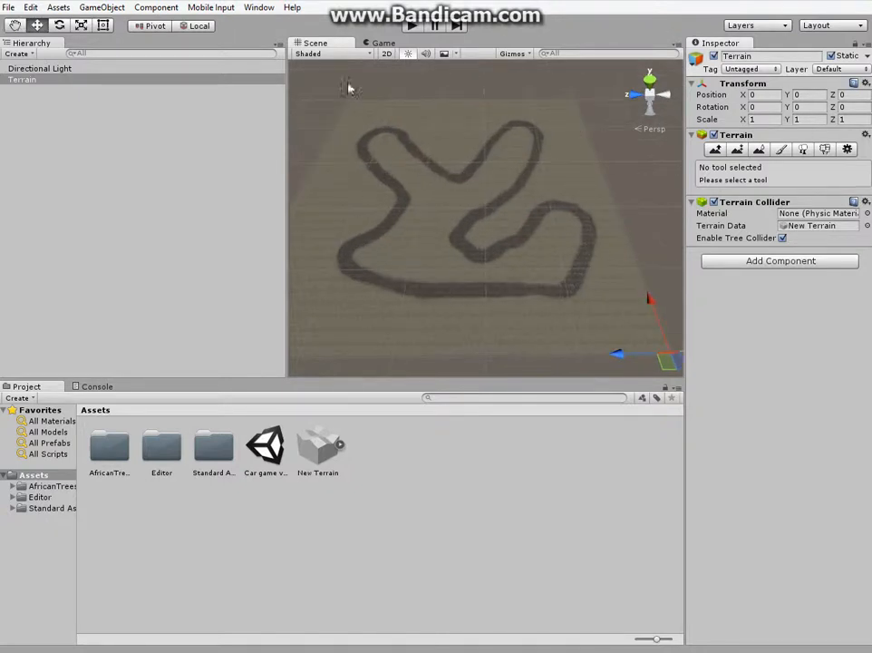
Try raising the ground in front of the track with the terrain's Raise / Lower Terrain brush, undoing the strokes.
left_click(205, 80)
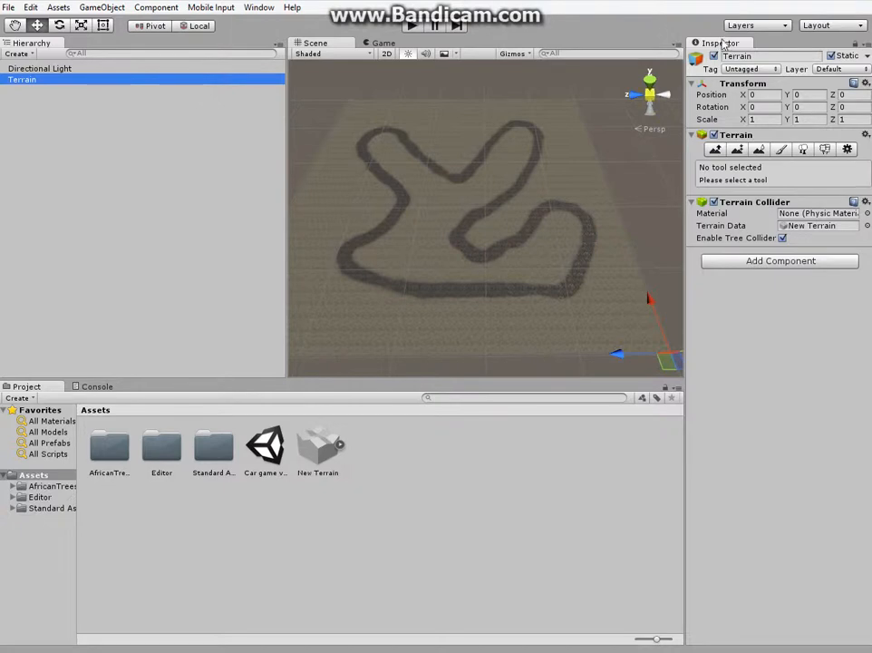
left_click(736, 150)
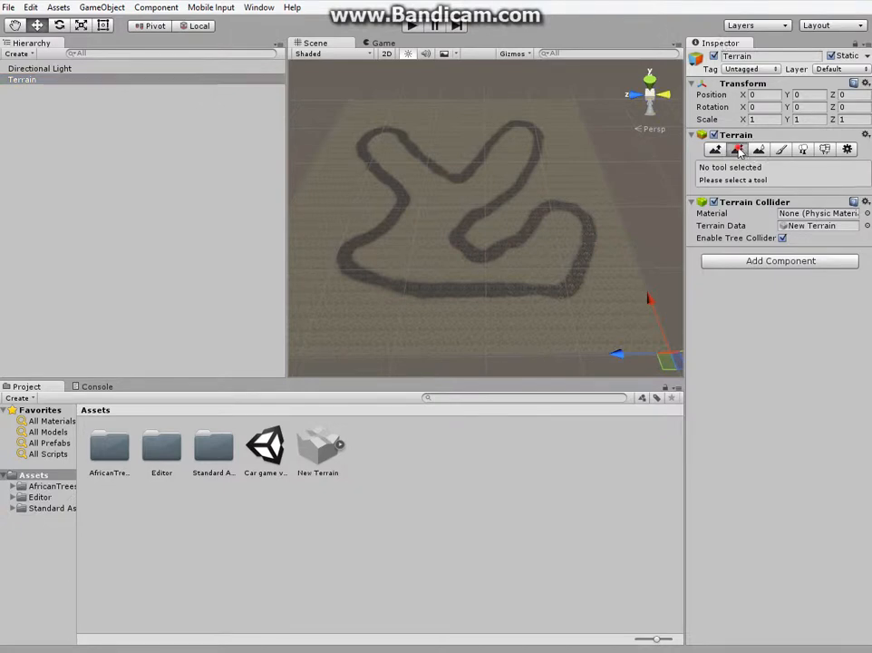
left_click(714, 151)
left_click(736, 149)
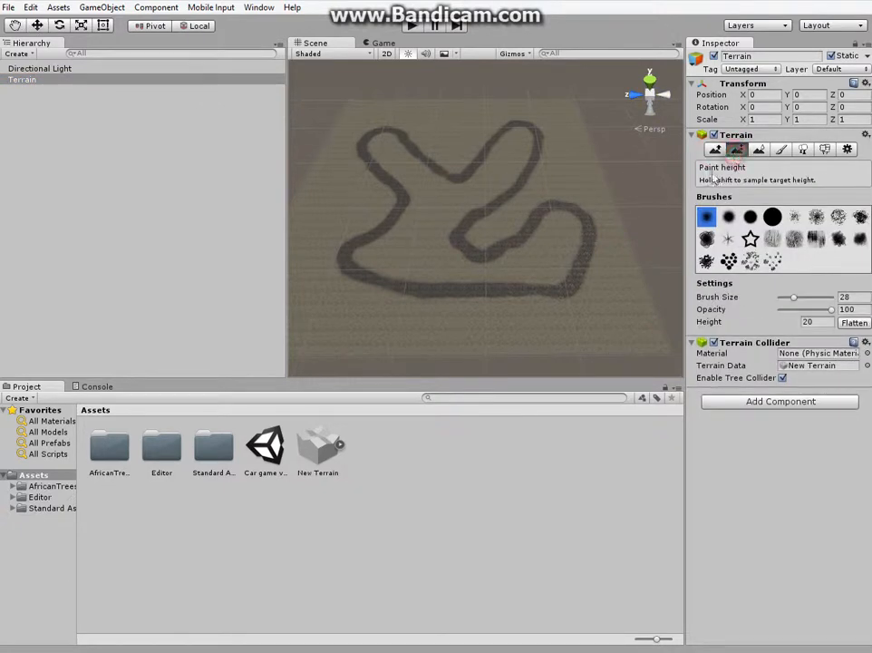
left_click(713, 150)
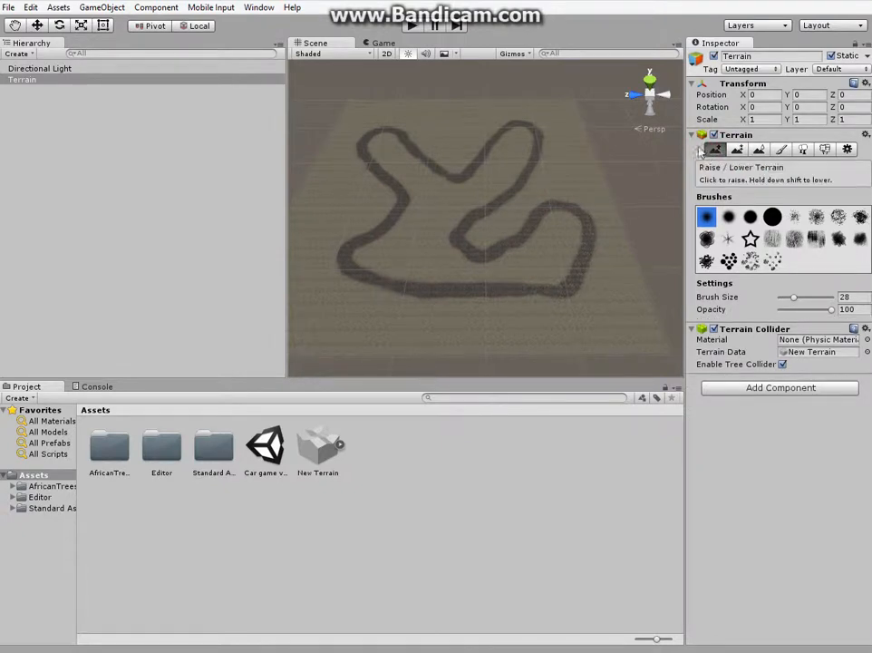
left_click(529, 325)
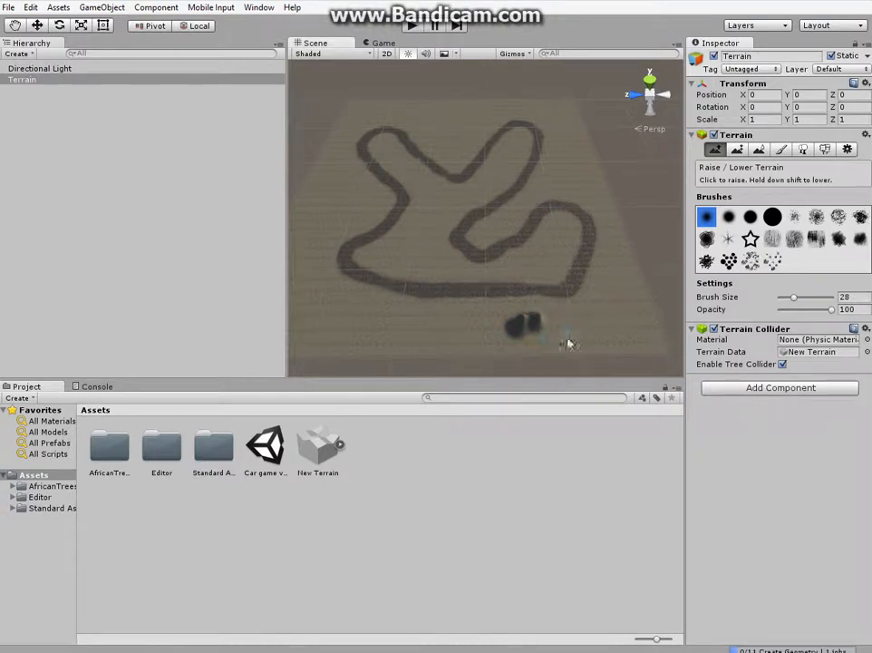
key("ctrl+z")
key("ctrl+z")
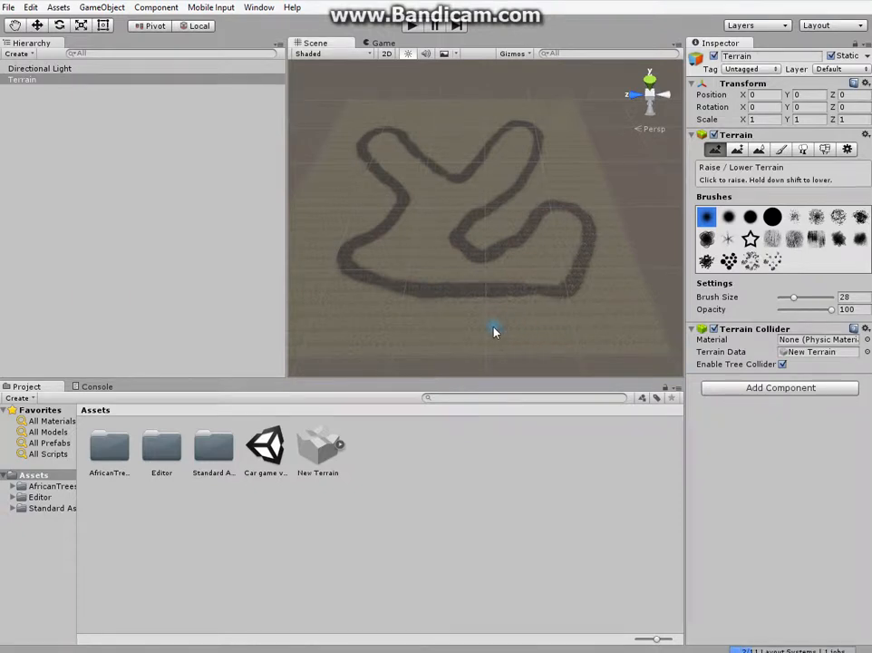
Raise the terrain's two near corners with Paint Height at height 50 and brush size 56, undoing the stroke at the far corner.
left_click(736, 149)
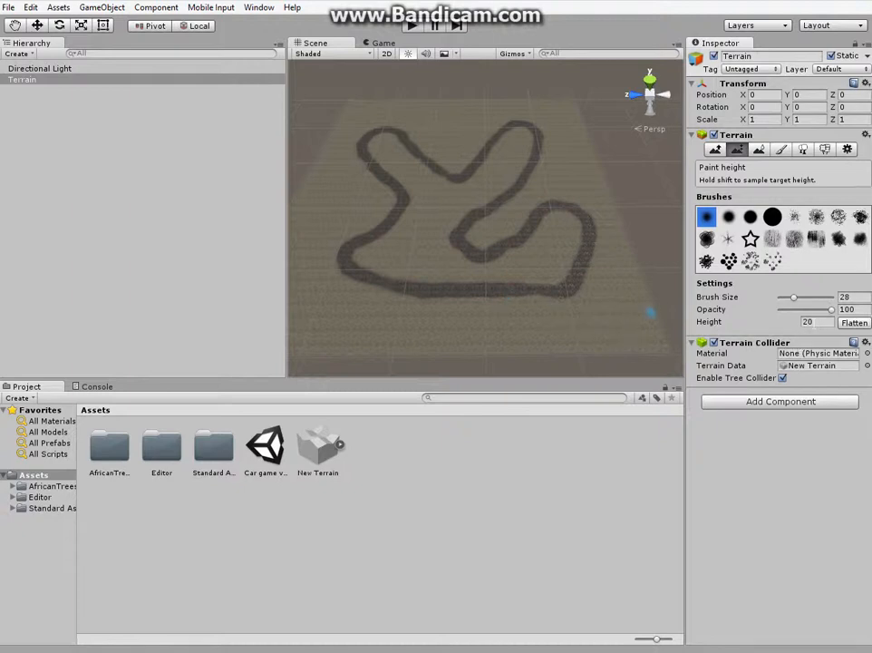
left_click(814, 323)
type("50")
left_click_drag(794, 298, 808, 300)
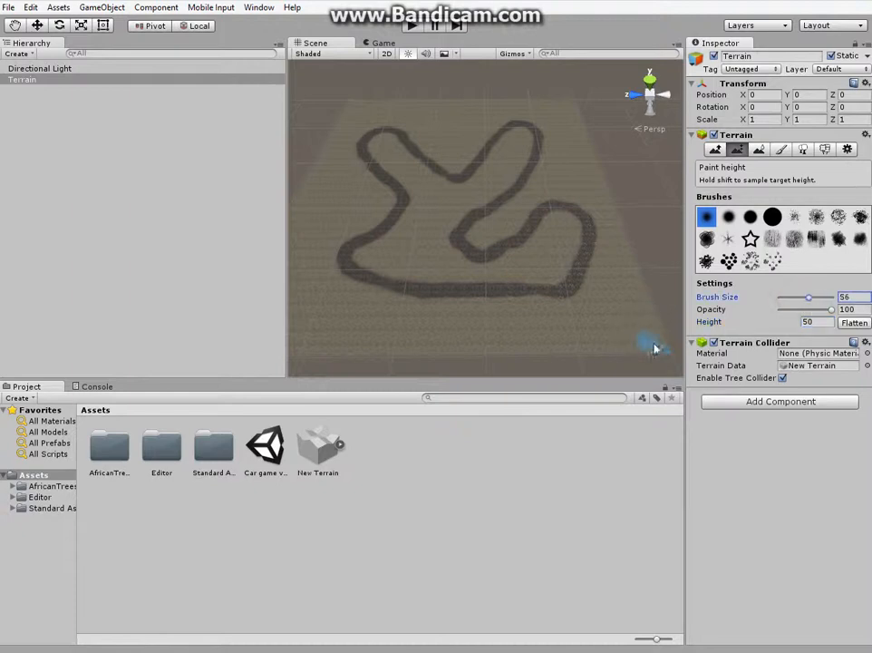
mouse_move(656, 350)
left_mouse_down()
mouse_move(663, 329)
mouse_move(655, 293)
mouse_move(651, 340)
mouse_move(614, 355)
left_mouse_up()
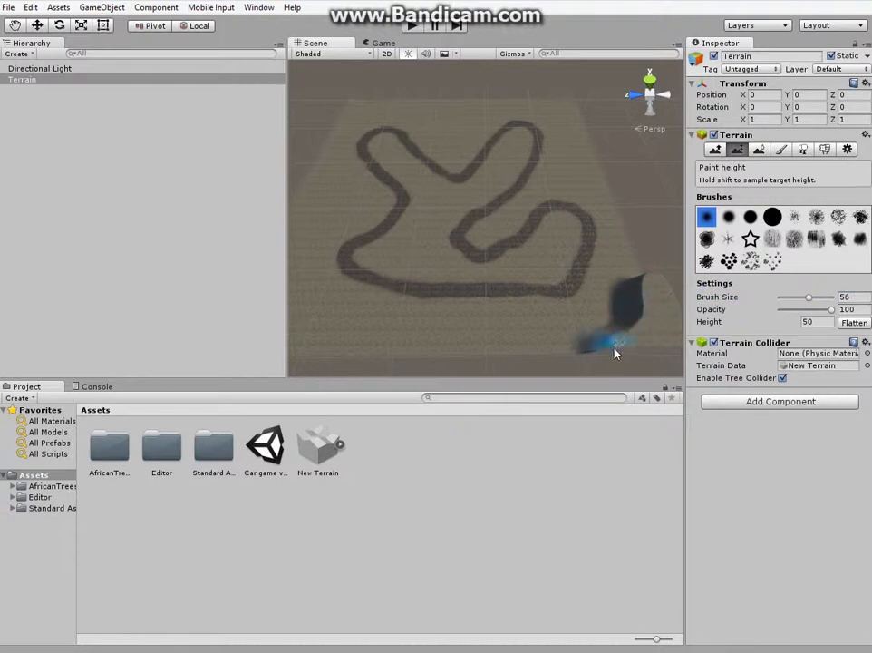
scroll(412, 308, "down", 4)
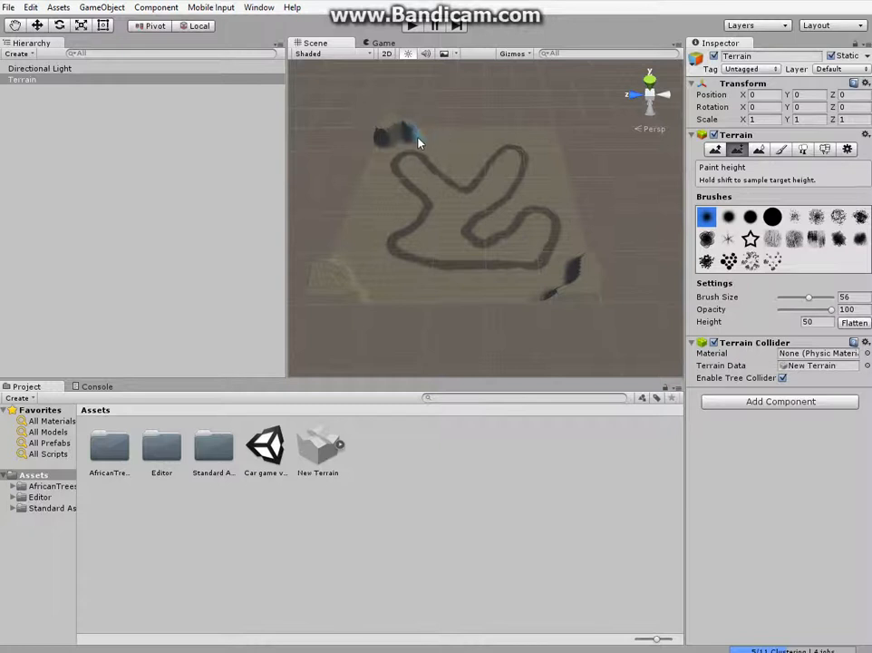
key("ctrl+z")
Paint a terrace at height 35 with brush size 28 inside the raised corners and along the near terrain edge.
right_click_drag(406, 141, 639, 195)
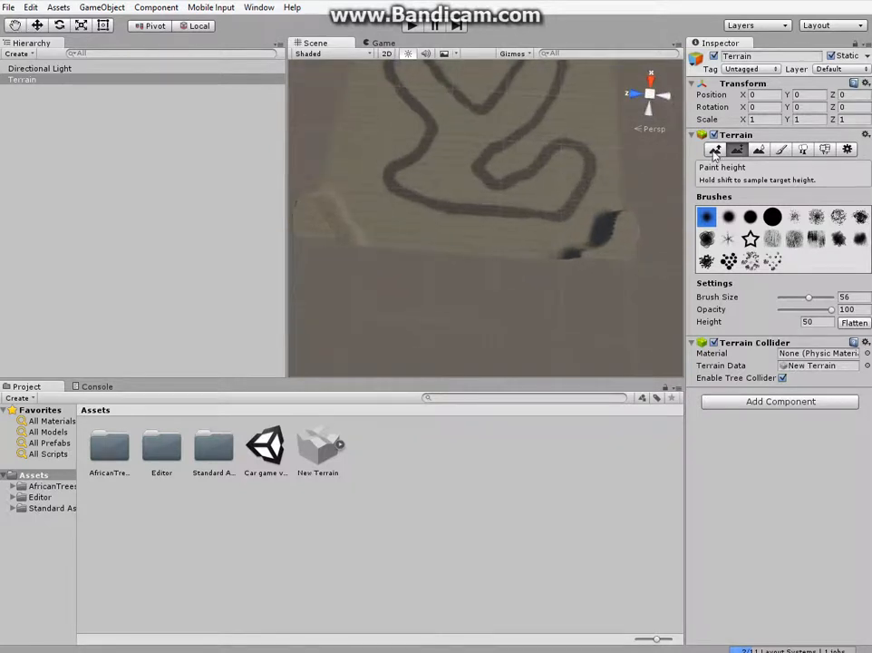
left_click(714, 150)
left_click(736, 148)
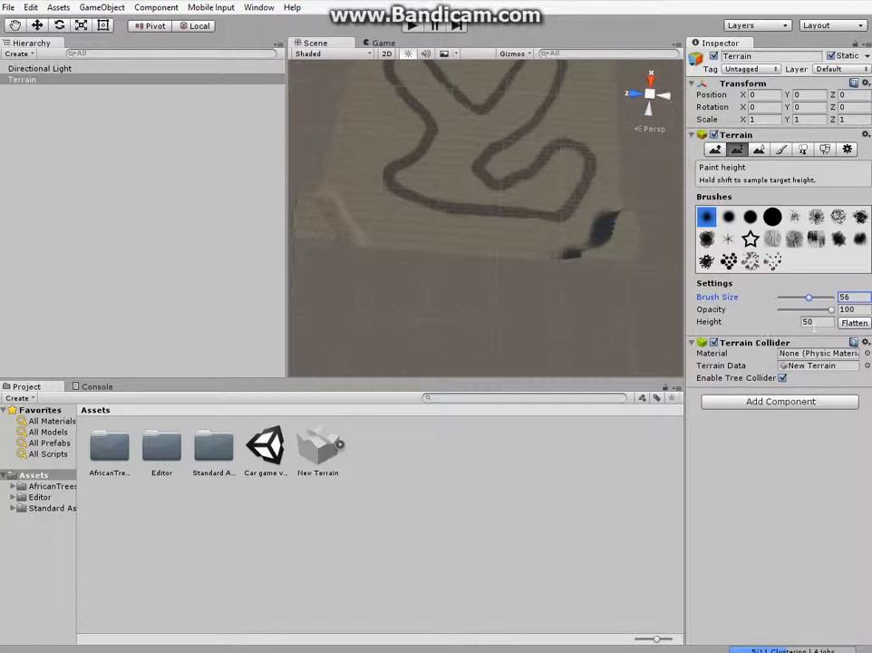
left_click(811, 325)
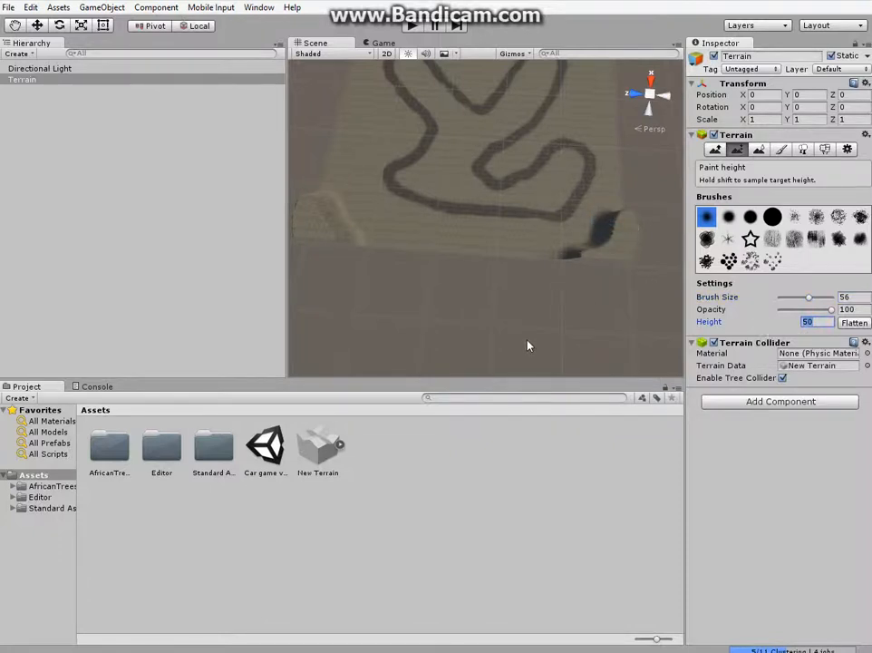
type("35")
left_click_drag(808, 297, 792, 302)
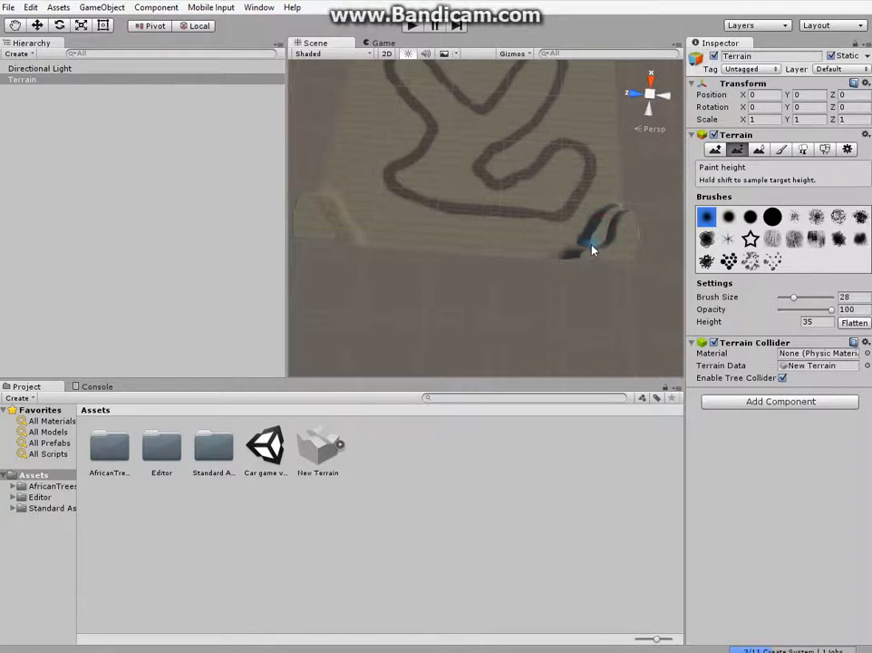
left_click_drag(583, 249, 513, 262)
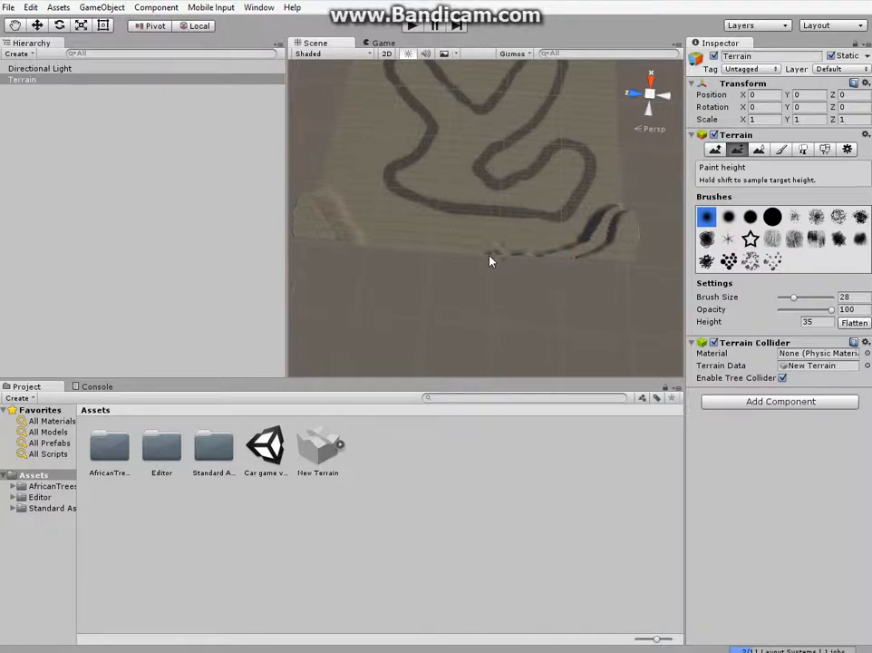
mouse_move(455, 256)
left_mouse_down()
mouse_move(419, 254)
mouse_move(427, 255)
left_mouse_up()
left_click_drag(373, 249, 346, 245)
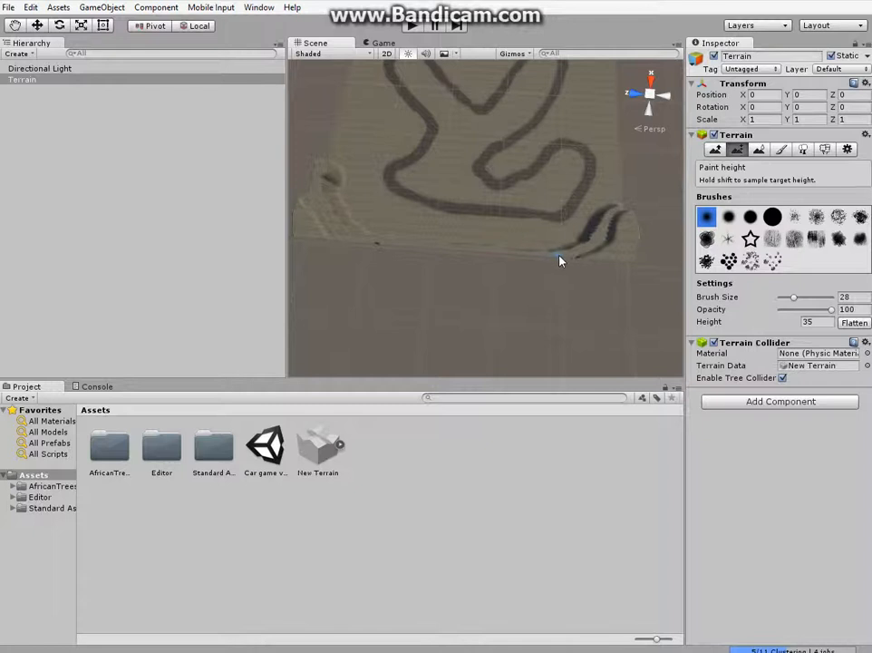
left_click_drag(559, 260, 596, 257)
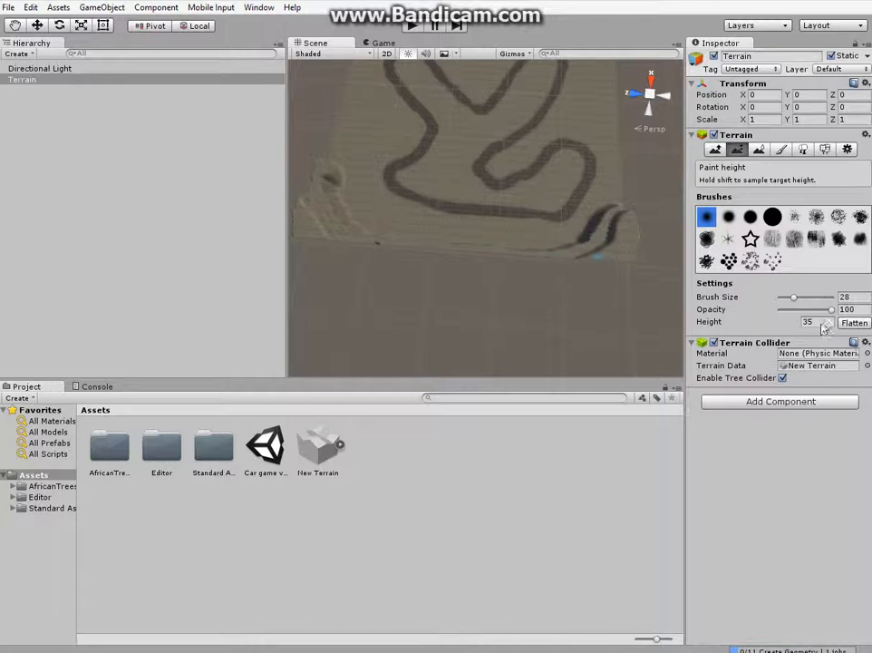
Paint a lower terrace at height 25 in front of the existing one, from corner to corner along the near edge.
left_click(822, 324)
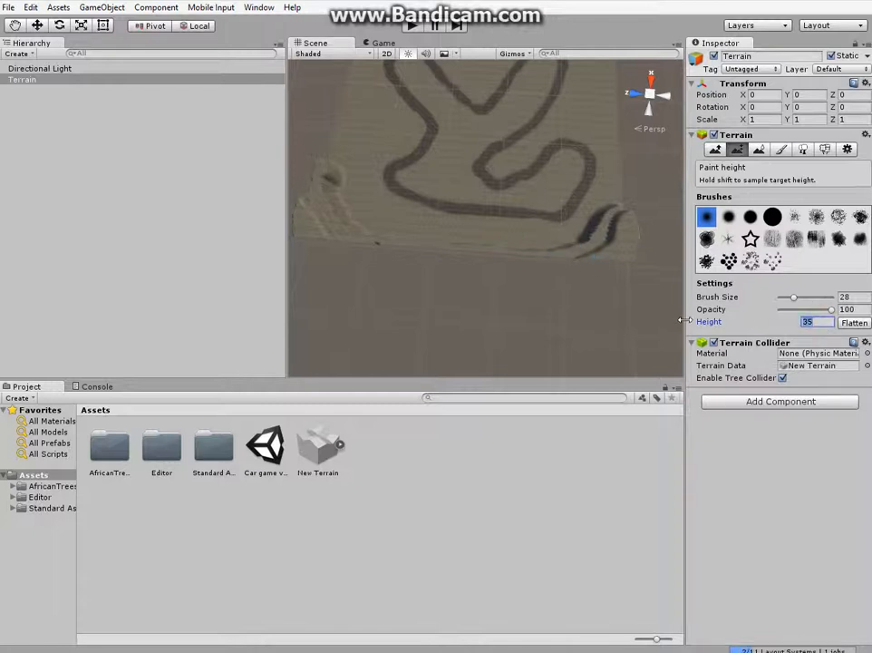
type("25")
left_click(617, 203)
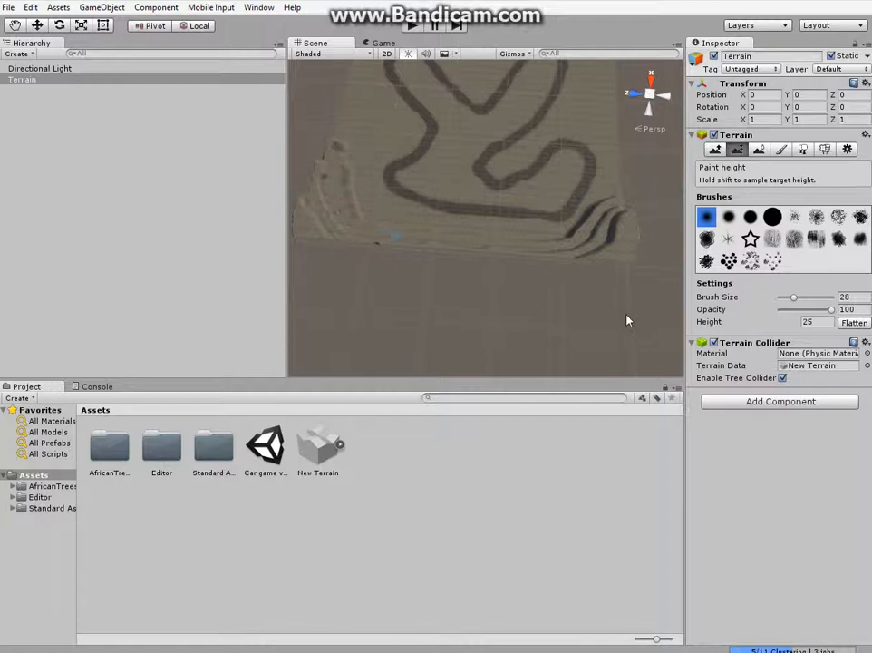
Paint the lowest terrace at height 15 on the track side of the stepped slope.
left_click(811, 321)
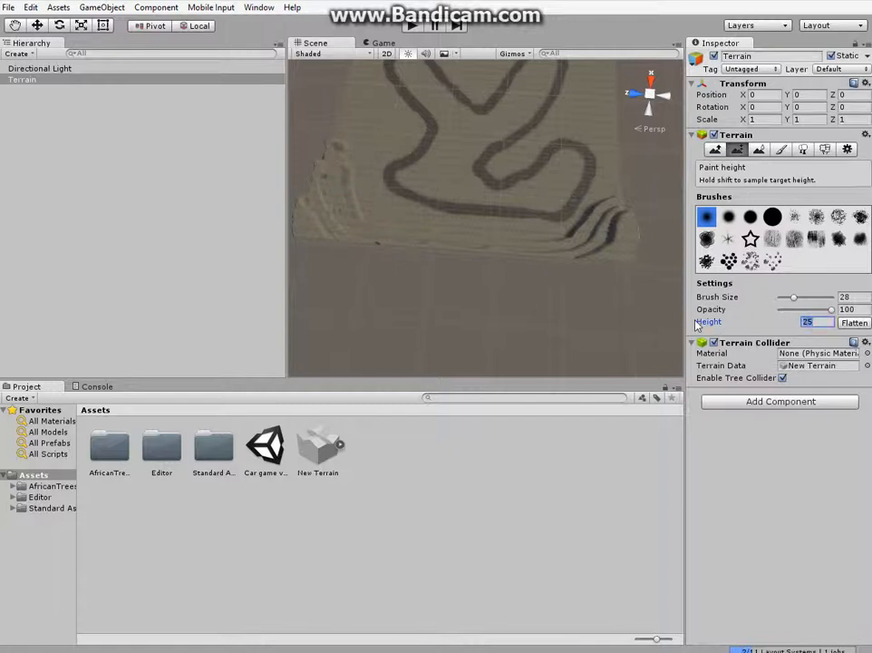
type("15")
left_click_drag(617, 196, 581, 215)
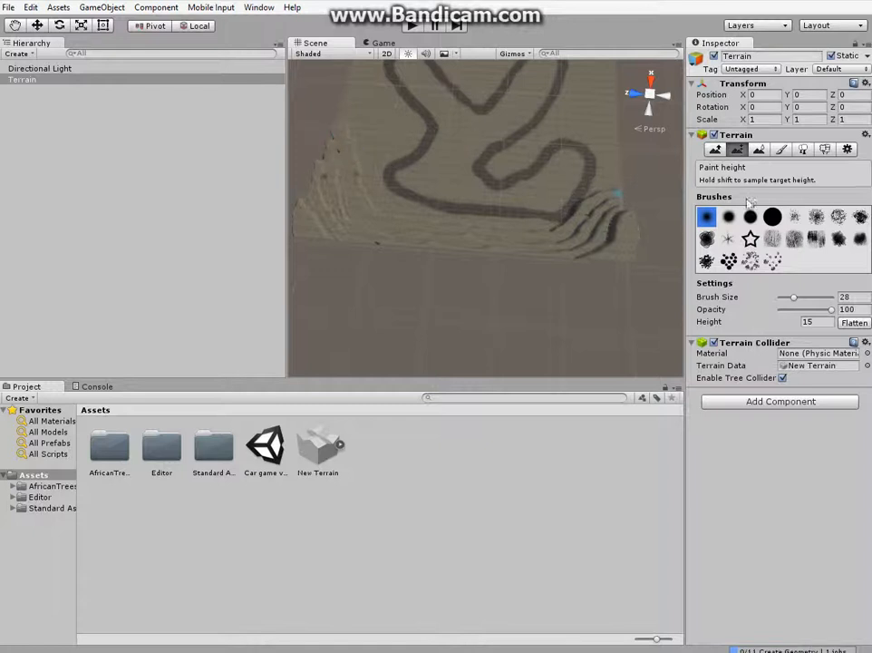
left_click(707, 213)
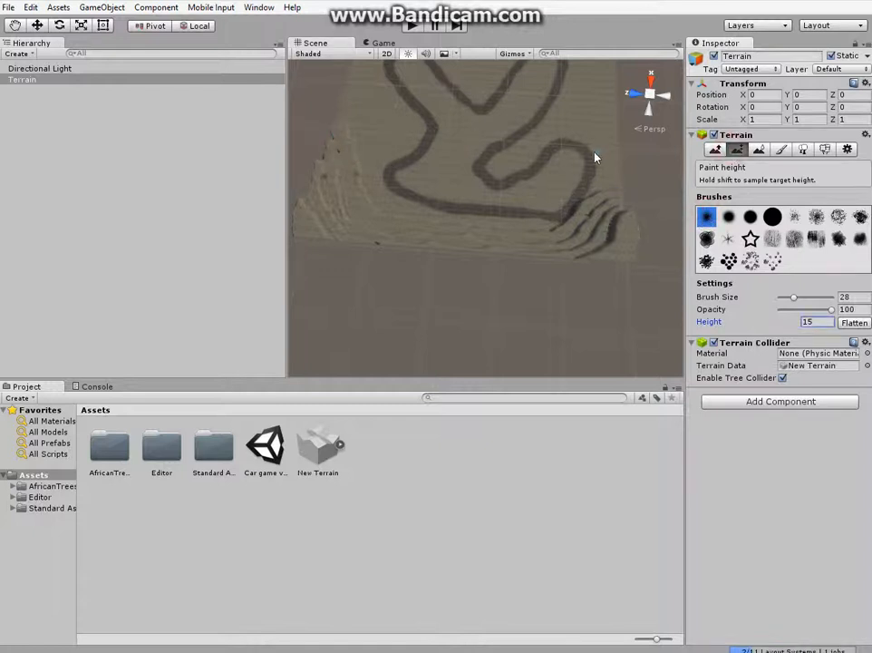
Smooth the stepped corner mound beside the track's sharp bend using Smooth Height with brush size 100.
left_click(781, 149)
right_click_drag(488, 169, 172, 65)
right_click_drag(415, 212, 462, 159)
right_click_drag(648, 182, 673, 208)
left_click(760, 149)
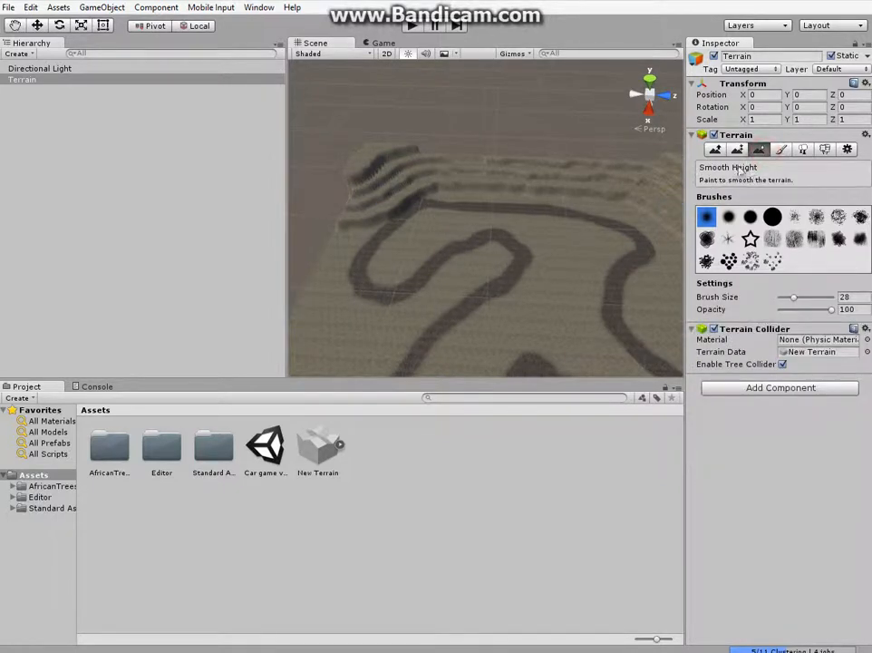
left_click_drag(795, 296, 832, 309)
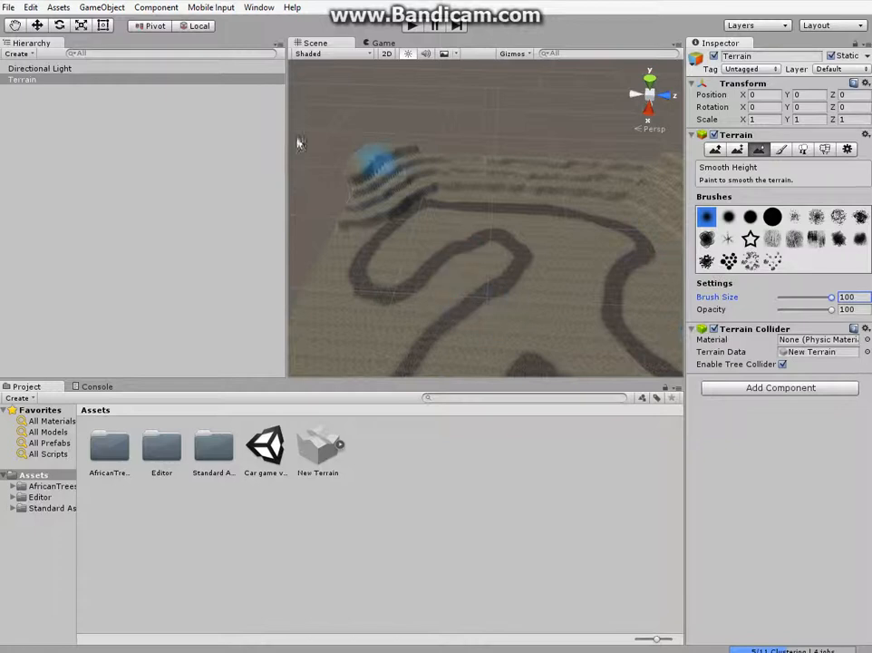
mouse_move(361, 232)
left_mouse_down()
mouse_move(395, 192)
mouse_move(371, 224)
left_mouse_up()
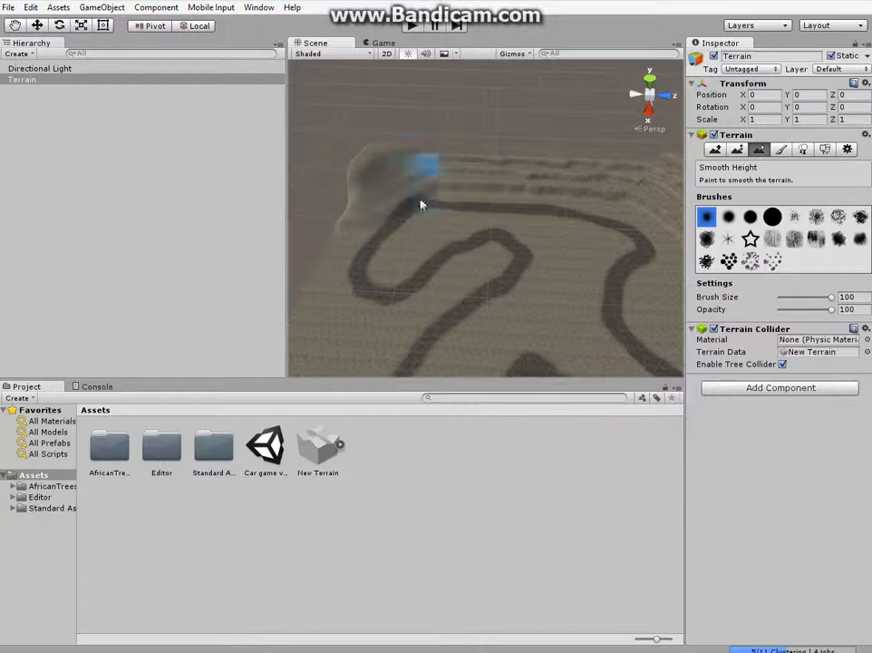
mouse_move(445, 255)
right_mouse_down()
mouse_move(407, 263)
mouse_move(354, 223)
mouse_move(361, 237)
mouse_move(331, 243)
mouse_move(343, 216)
mouse_move(329, 166)
mouse_move(238, 148)
mouse_move(204, 159)
mouse_move(263, 107)
mouse_move(399, 160)
mouse_move(414, 221)
mouse_move(558, 210)
mouse_move(564, 178)
mouse_move(614, 180)
mouse_move(288, 135)
mouse_move(231, 147)
mouse_move(424, 138)
mouse_move(543, 199)
mouse_move(451, 200)
mouse_move(409, 212)
mouse_move(492, 214)
right_mouse_up()
key("w")
key("shift+w")
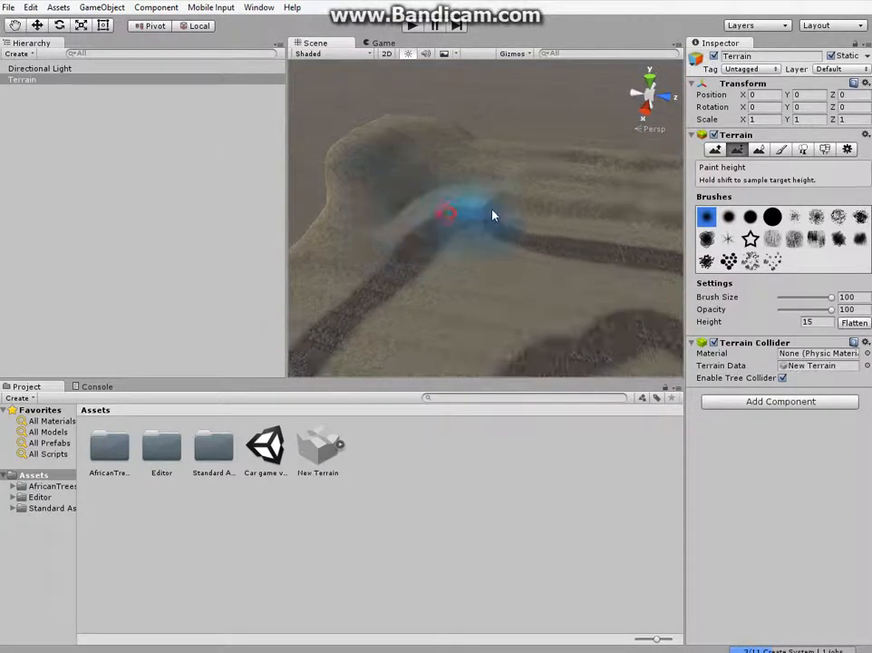
key("ctrl+z")
left_click(786, 151)
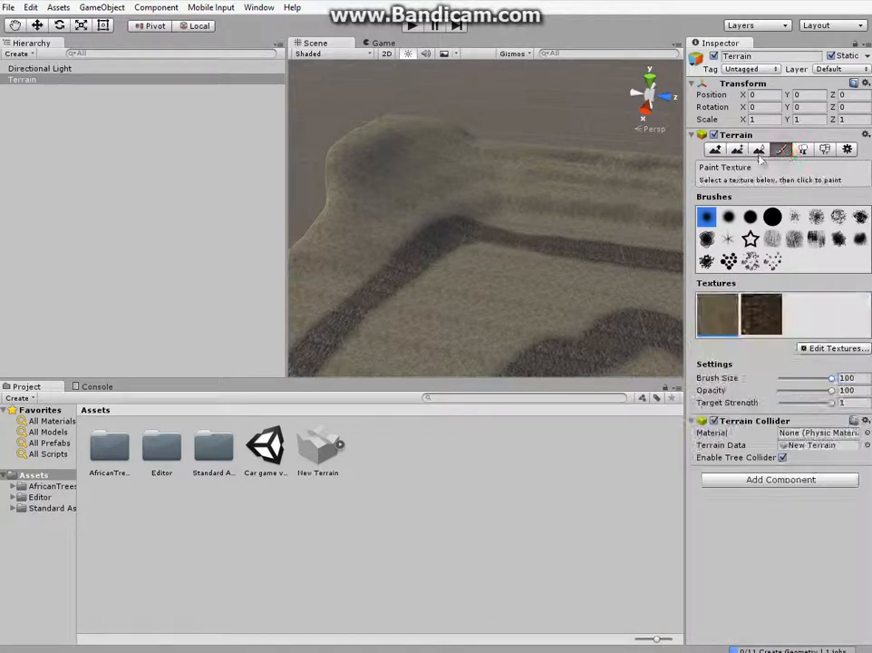
Smooth the remaining terraces along the terrain edge and the other corner with Smooth Height, switching to the solid round brush.
left_click(760, 150)
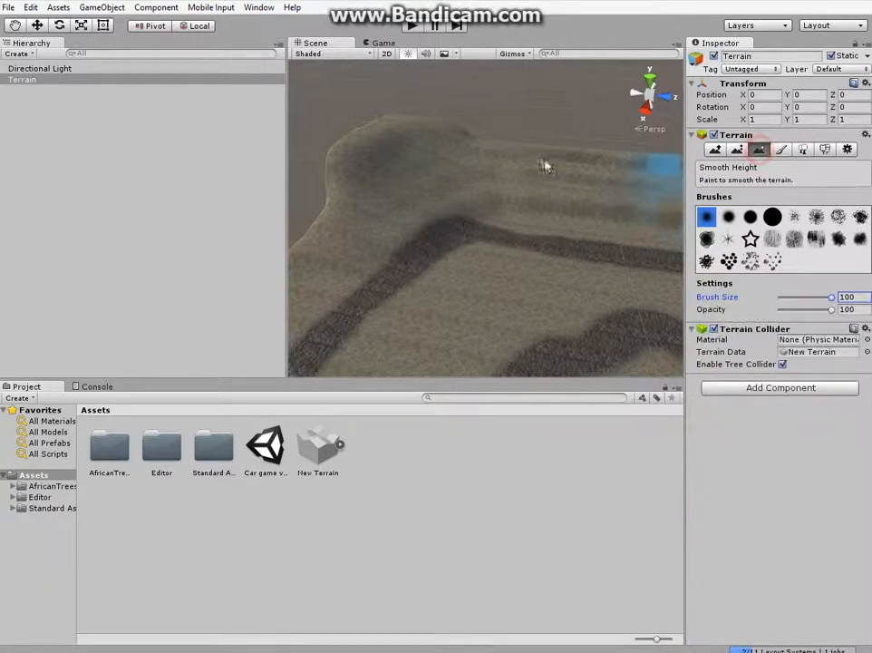
left_click(30, 8)
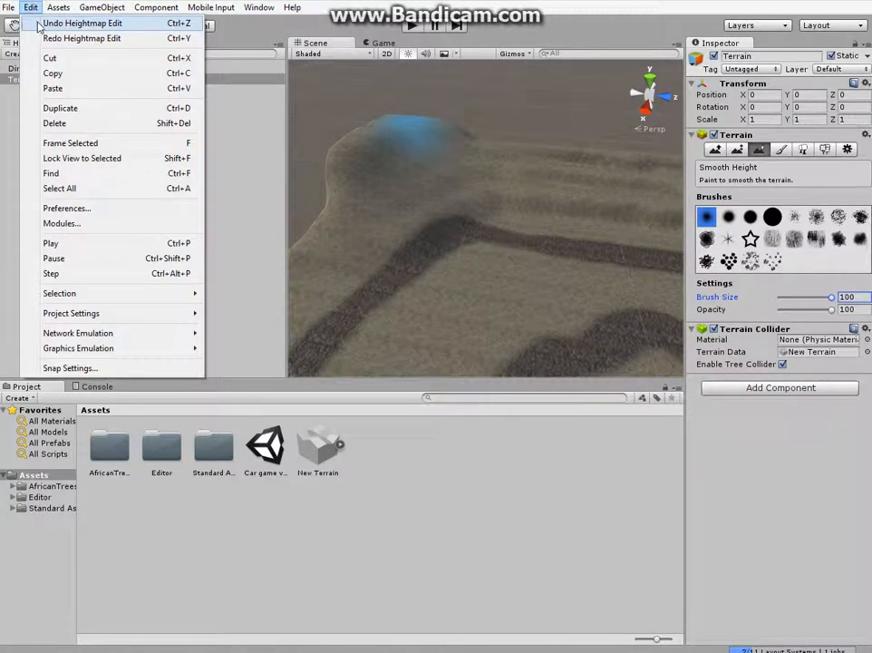
left_click(490, 169)
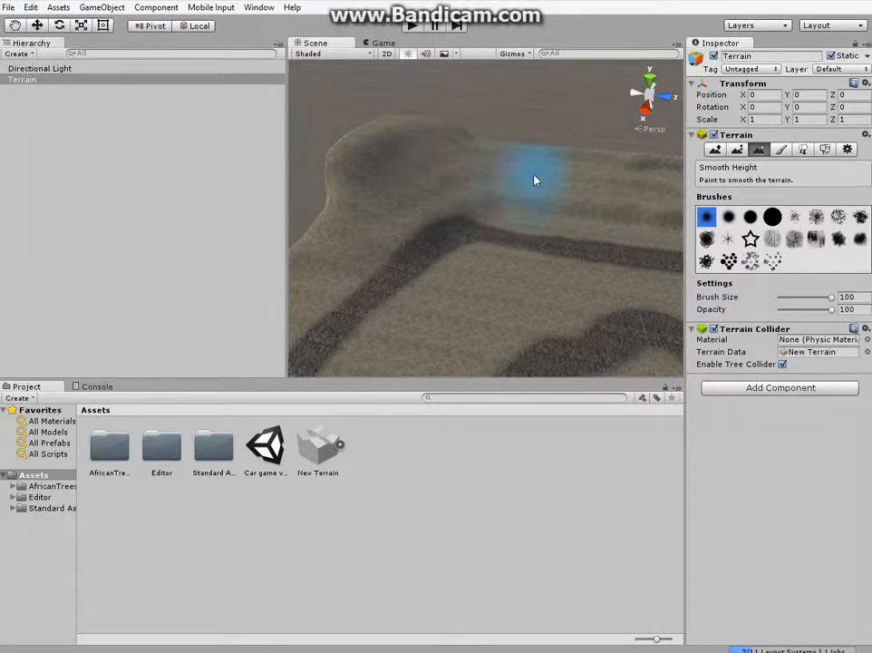
mouse_move(541, 254)
right_mouse_down()
mouse_move(618, 224)
mouse_move(609, 153)
mouse_move(583, 158)
mouse_move(606, 333)
mouse_move(587, 237)
right_mouse_up()
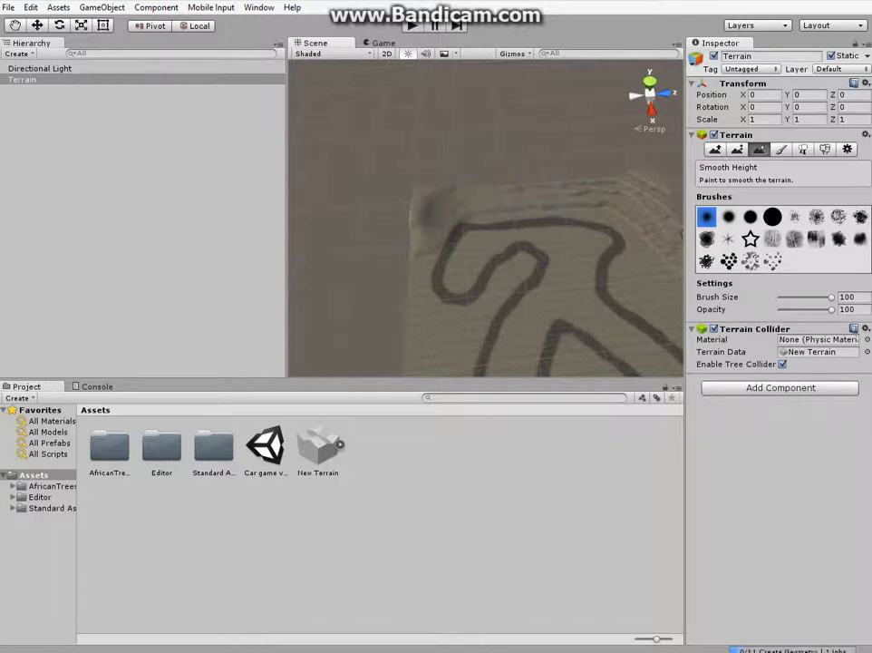
left_click(771, 217)
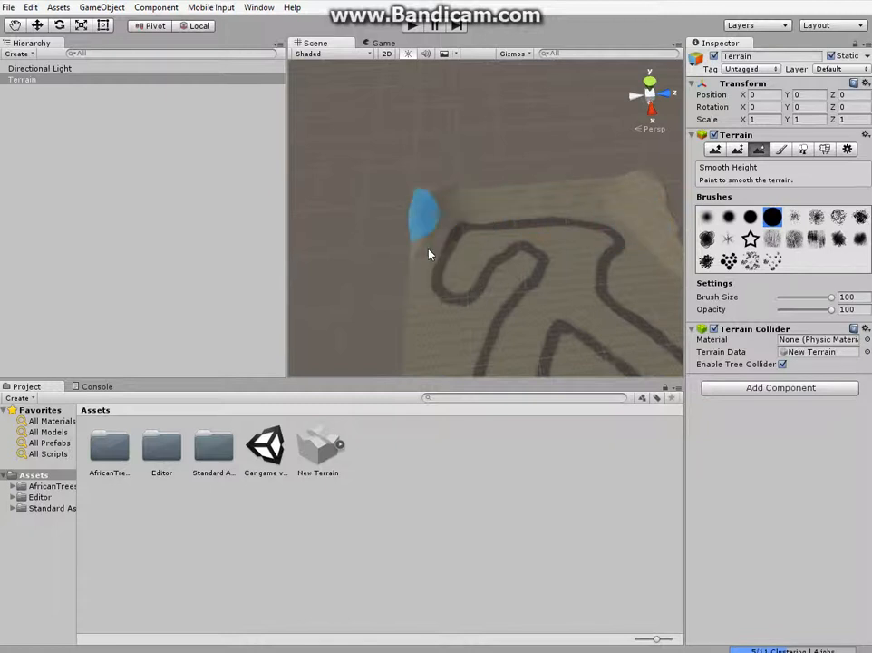
Smooth the terrain's far corner beside the track's hairpin loop with Smooth Height at brush size 100 and opacity 100.
left_click_drag(435, 204, 435, 197)
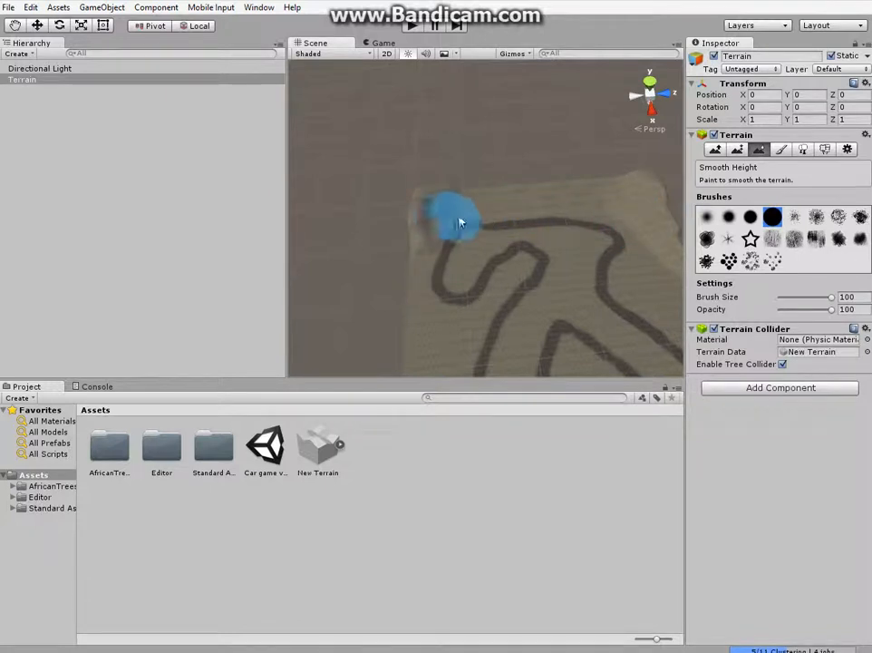
Examine the smoothed hills and the race track from ground level, along the bends and from above.
mouse_move(568, 274)
right_mouse_down()
mouse_move(554, 301)
mouse_move(551, 292)
mouse_move(584, 276)
mouse_move(534, 302)
mouse_move(482, 275)
mouse_move(468, 147)
mouse_move(598, 276)
mouse_move(662, 305)
mouse_move(611, 262)
mouse_move(636, 252)
mouse_move(649, 306)
mouse_move(649, 255)
mouse_move(600, 220)
mouse_move(519, 254)
mouse_move(651, 247)
mouse_move(666, 220)
mouse_move(662, 256)
mouse_move(648, 266)
mouse_move(554, 251)
mouse_move(537, 237)
mouse_move(554, 322)
right_mouse_up()
mouse_move(592, 229)
right_mouse_down()
mouse_move(68, 188)
mouse_move(868, 226)
mouse_move(558, 282)
mouse_move(553, 197)
mouse_move(534, 239)
mouse_move(472, 293)
mouse_move(445, 268)
mouse_move(463, 259)
right_mouse_up()
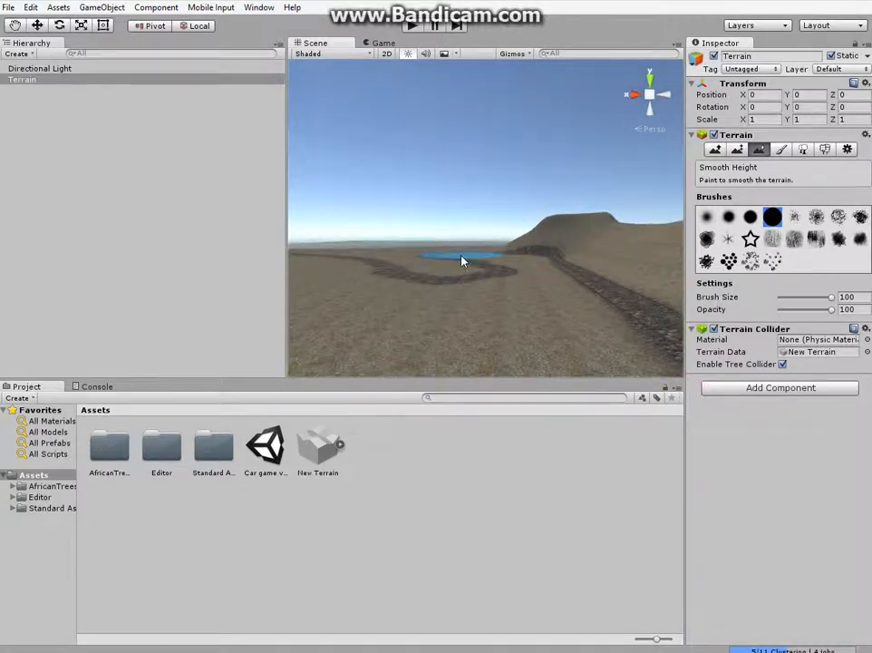
key("w")
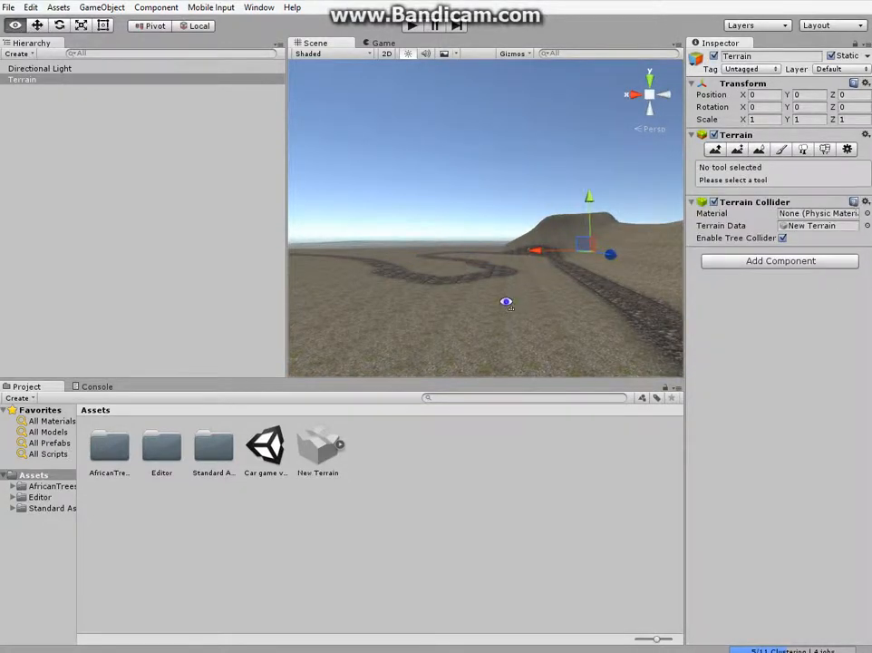
mouse_move(505, 302)
right_mouse_down()
mouse_move(432, 280)
mouse_move(278, 296)
right_mouse_up()
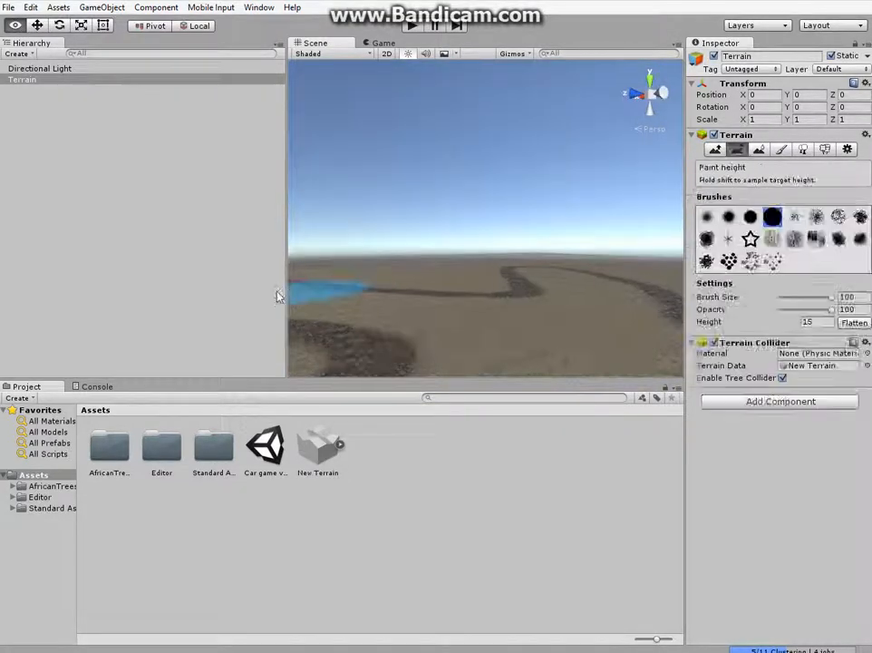
mouse_move(392, 300)
right_mouse_down()
mouse_move(446, 295)
mouse_move(419, 286)
mouse_move(352, 310)
mouse_move(426, 278)
mouse_move(636, 327)
mouse_move(553, 303)
mouse_move(655, 313)
mouse_move(619, 288)
mouse_move(613, 302)
mouse_move(623, 270)
mouse_move(629, 343)
mouse_move(642, 362)
mouse_move(585, 340)
mouse_move(578, 356)
mouse_move(508, 273)
mouse_move(545, 288)
mouse_move(558, 373)
mouse_move(680, 335)
mouse_move(755, 278)
mouse_move(678, 268)
mouse_move(694, 351)
mouse_move(540, 324)
mouse_move(469, 370)
right_mouse_up()
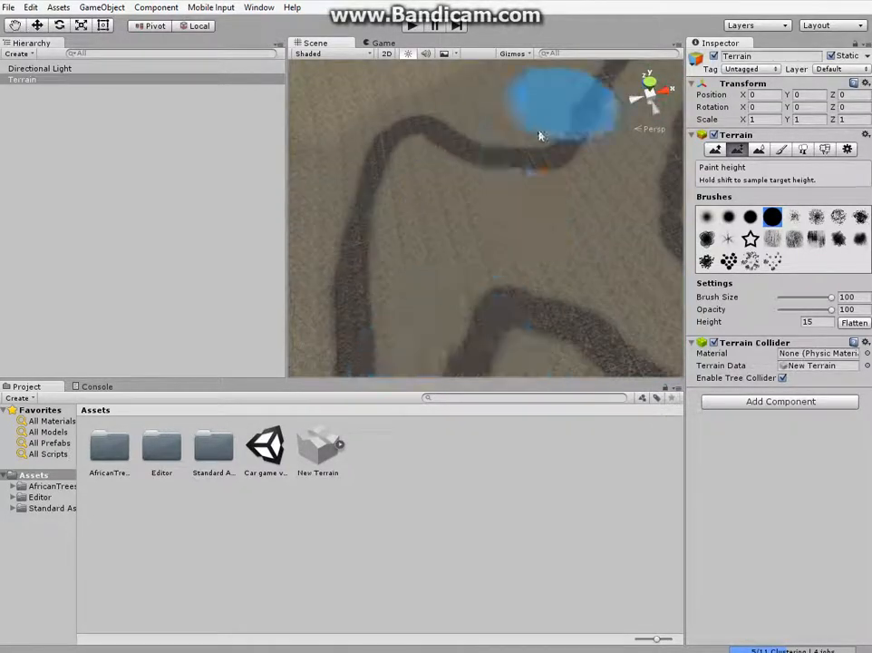
mouse_move(540, 136)
right_mouse_down()
mouse_move(617, 284)
mouse_move(638, 195)
mouse_move(532, 101)
mouse_move(546, 44)
mouse_move(512, 180)
mouse_move(497, 171)
mouse_move(491, 138)
mouse_move(500, 97)
mouse_move(525, 78)
mouse_move(360, 133)
mouse_move(634, 94)
right_mouse_up()
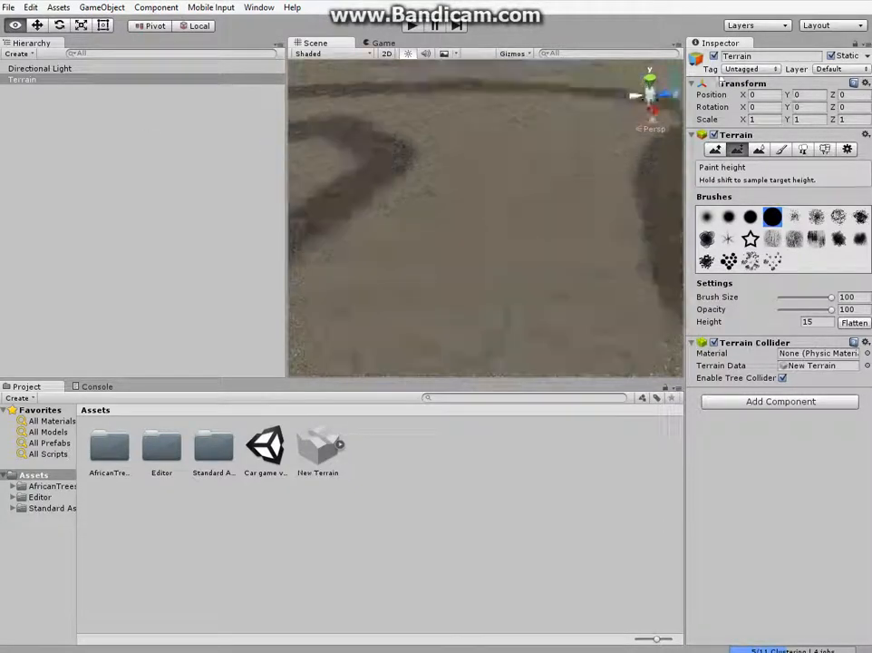
mouse_move(722, 82)
right_mouse_down()
mouse_move(653, 18)
mouse_move(584, 330)
mouse_move(321, 266)
mouse_move(499, 274)
mouse_move(714, 302)
mouse_move(535, 280)
mouse_move(619, 267)
mouse_move(528, 268)
mouse_move(434, 288)
mouse_move(522, 312)
mouse_move(514, 348)
mouse_move(496, 369)
mouse_move(504, 331)
mouse_move(489, 251)
mouse_move(465, 228)
mouse_move(454, 309)
mouse_move(474, 405)
mouse_move(461, 351)
mouse_move(483, 360)
mouse_move(439, 365)
right_mouse_up()
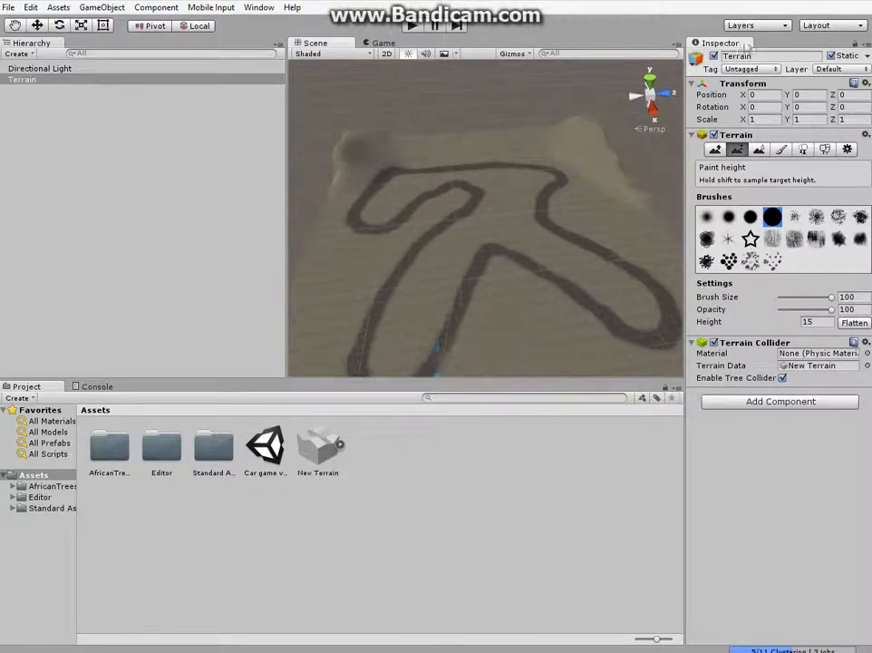